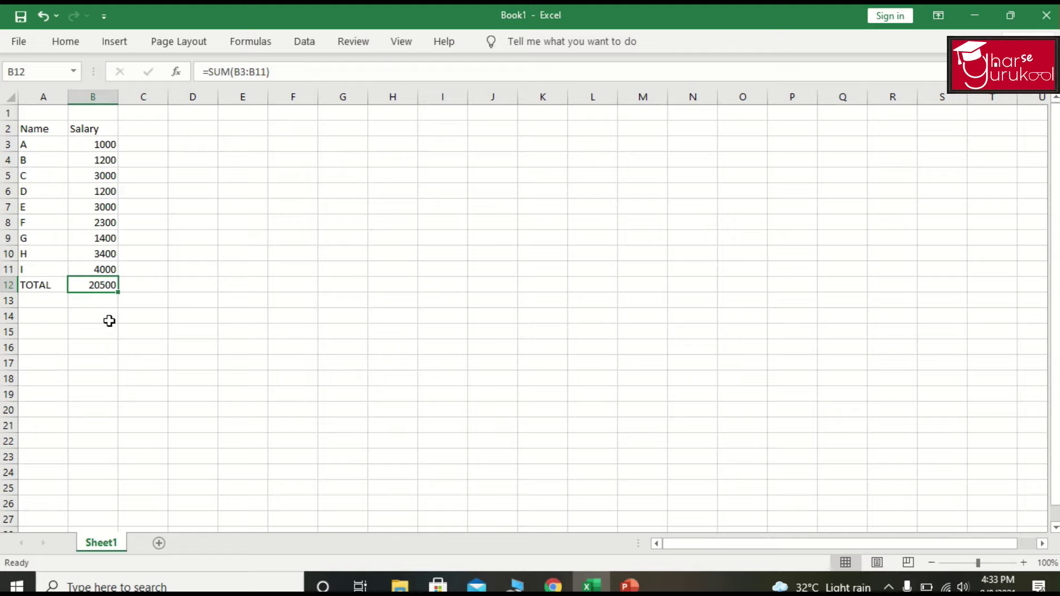
- Clear the salary total in B12 and begin a SUM formula there with b3 as the first cell of the range
key("Delete")
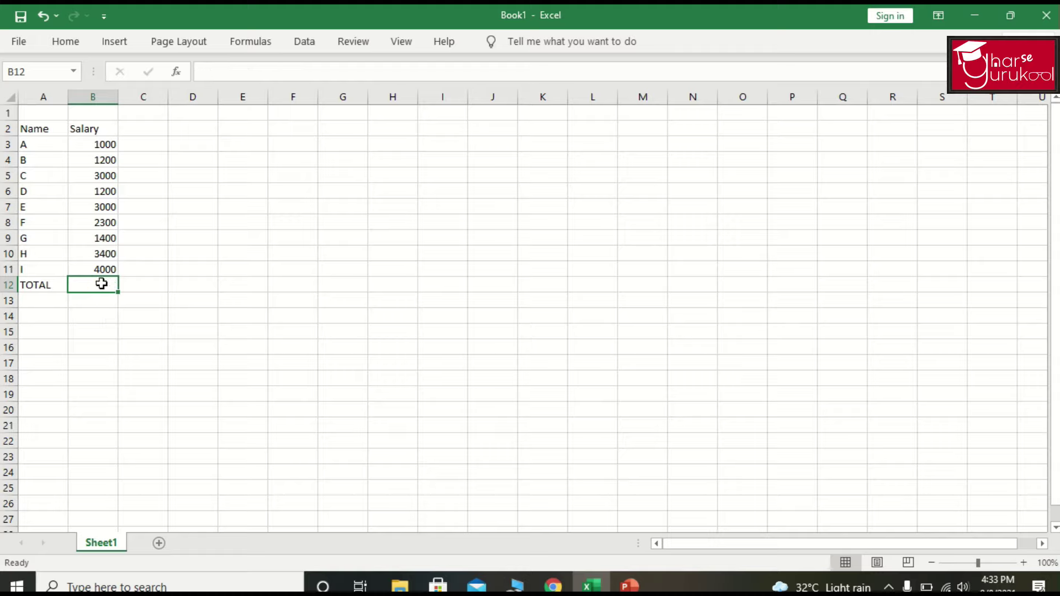
type("=")
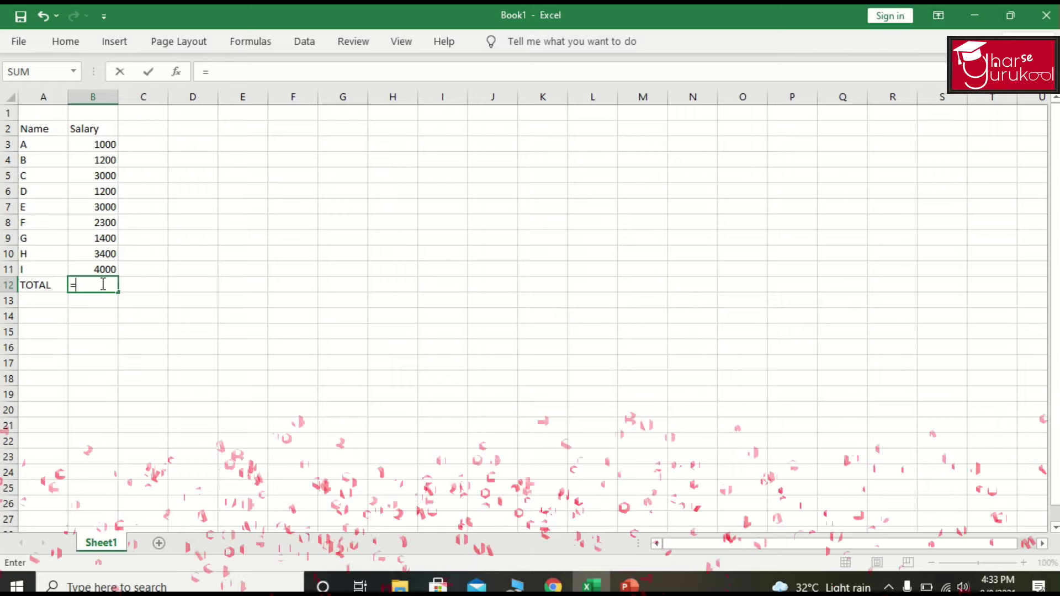
type("sum")
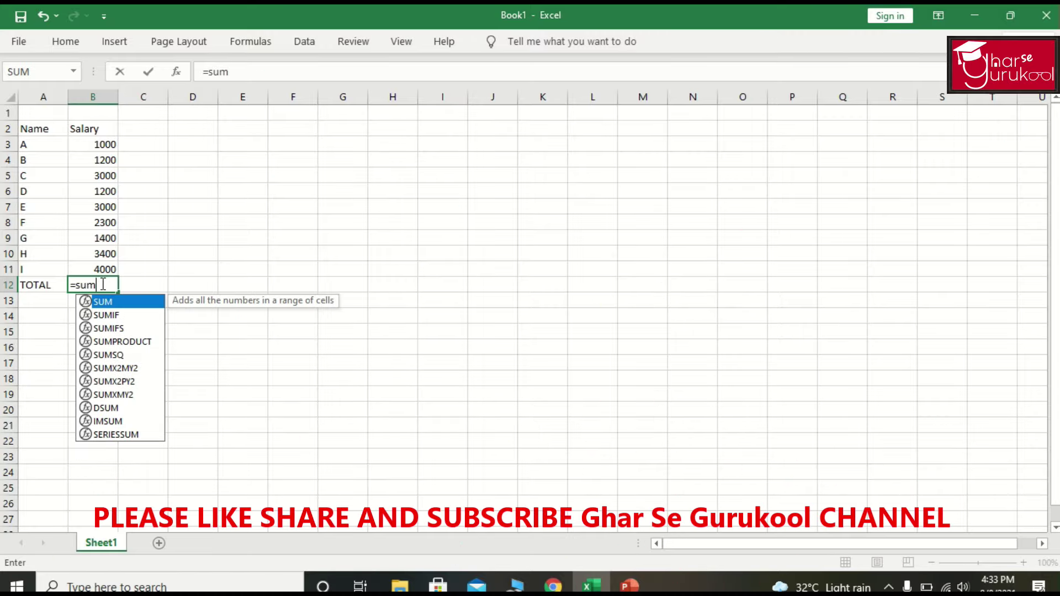
type("(")
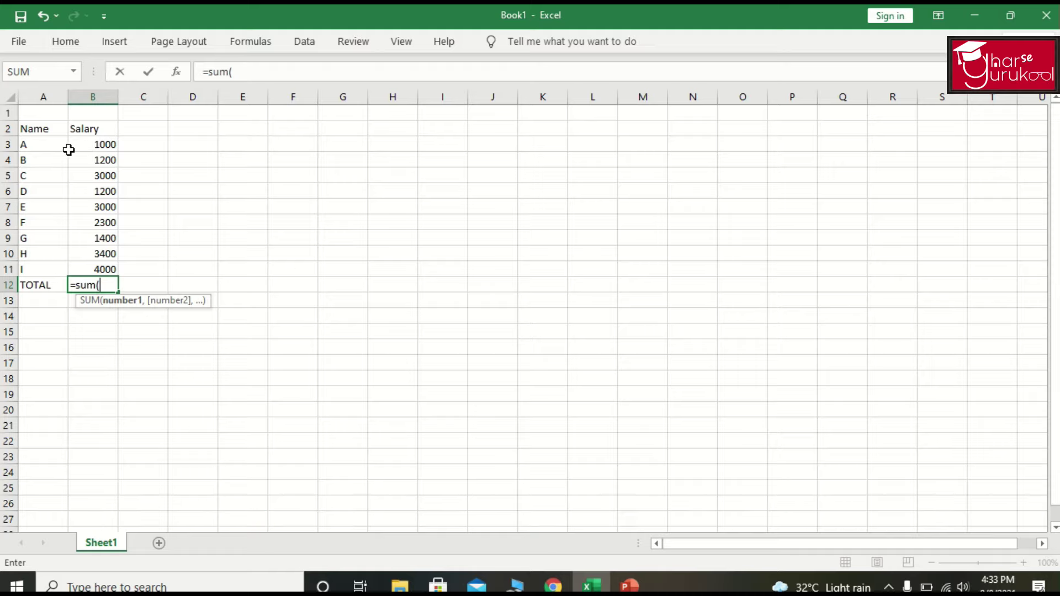
left_click(108, 142)
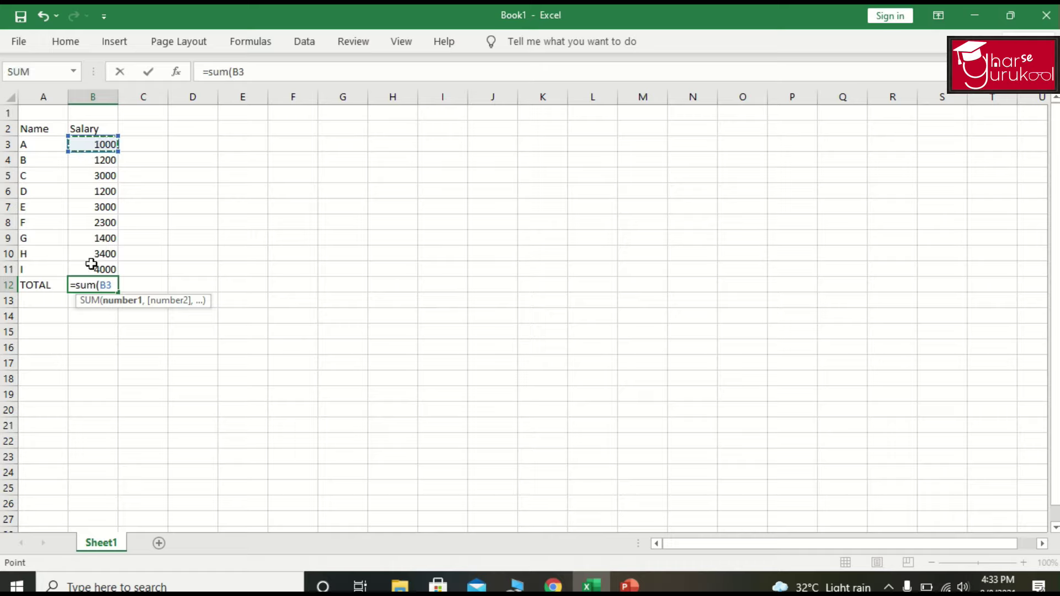
key("BackSpace")
key("BackSpace")
type("b3")
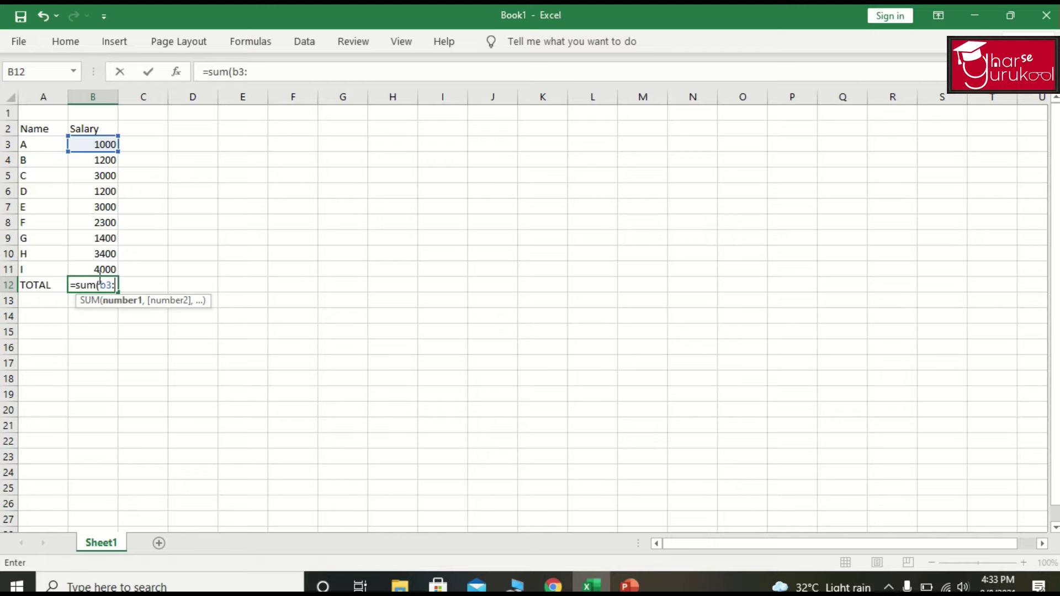
- Complete the salary total formula in B12 as =sum(b3:b11) and enter it
type(":")
left_click(103, 268)
key("BackSpace")
key("BackSpace")
key("BackSpace")
type("b11")
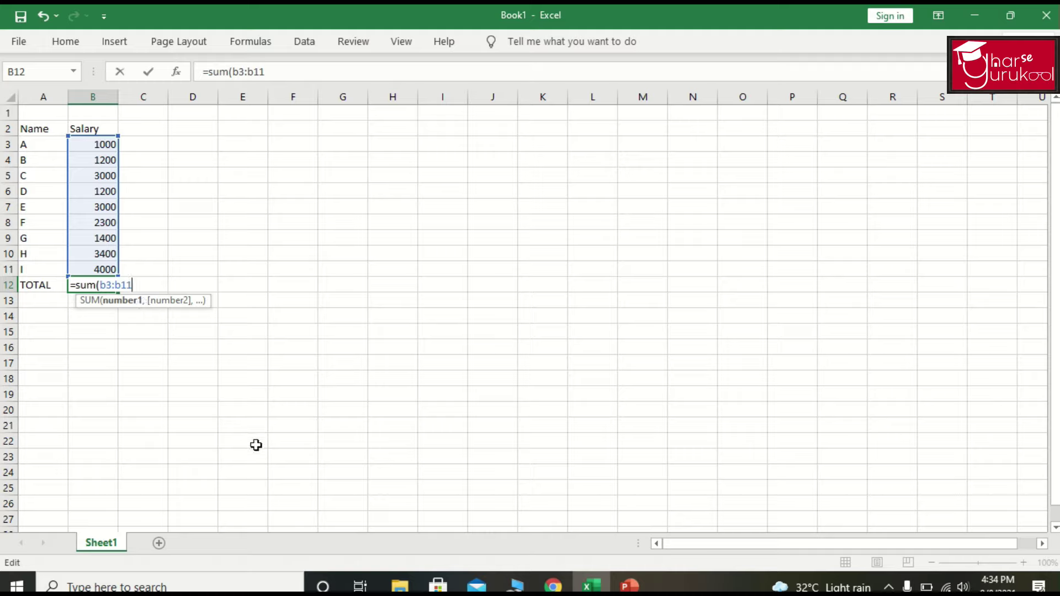
type(")")
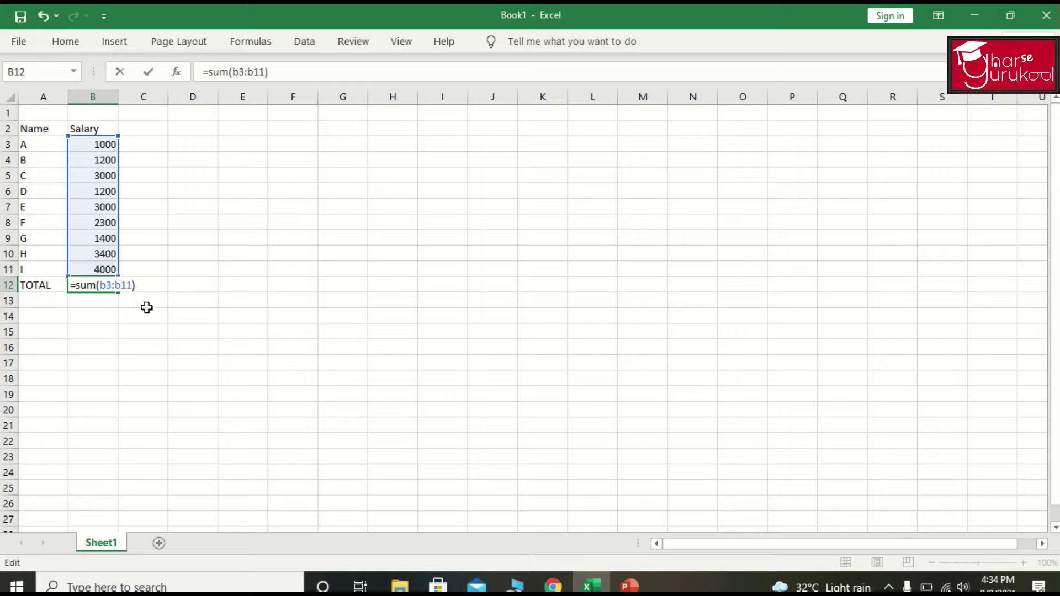
key("Return")
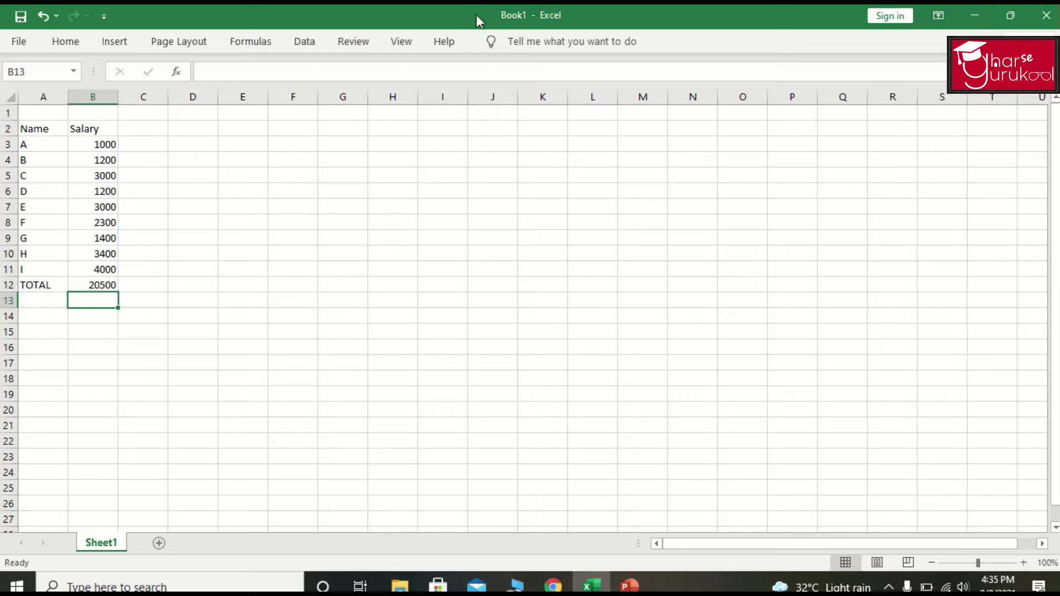
left_click(187, 147)
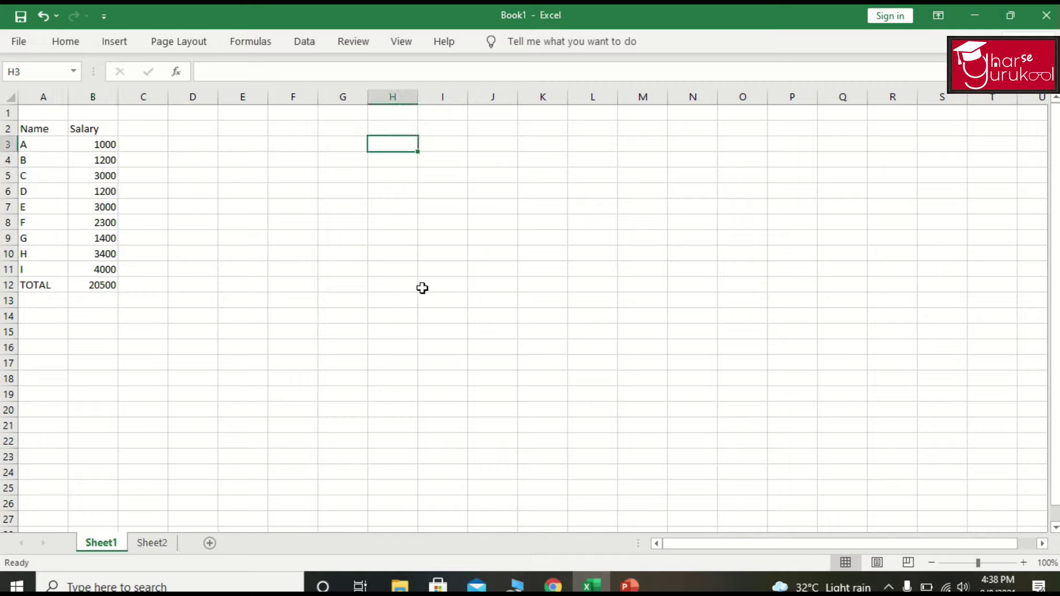
- On Sheet2, add both number columns together in F14 with =sum(C4:C13,E4:E13)
left_click(152, 544)
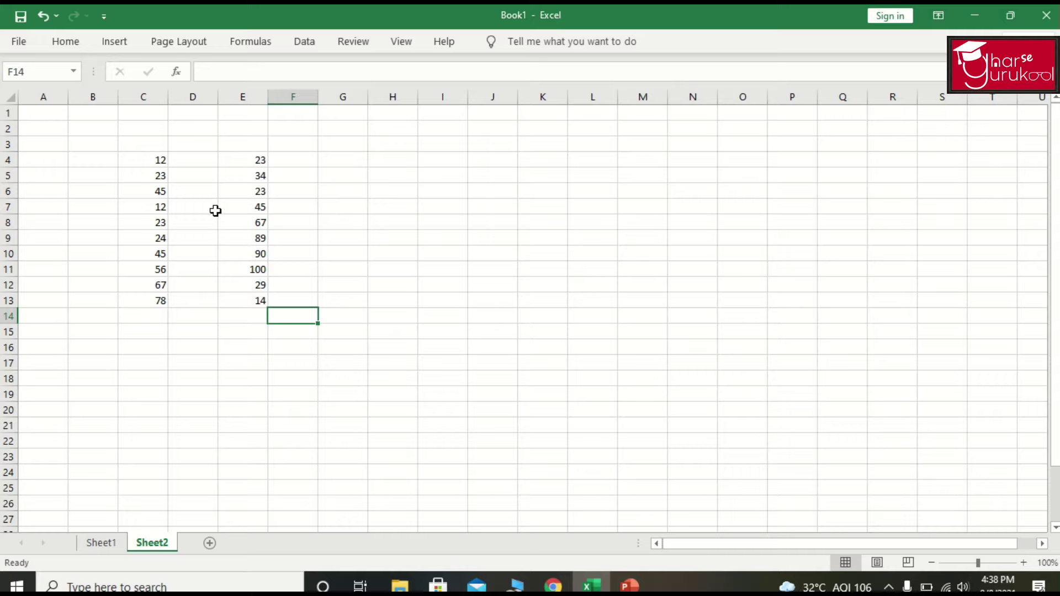
type("=")
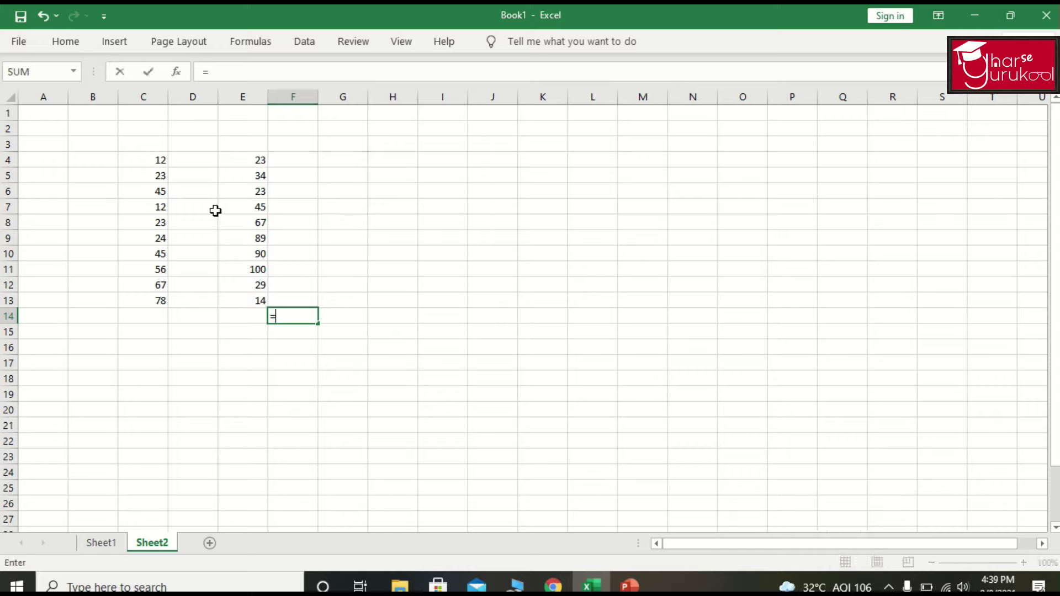
type("su")
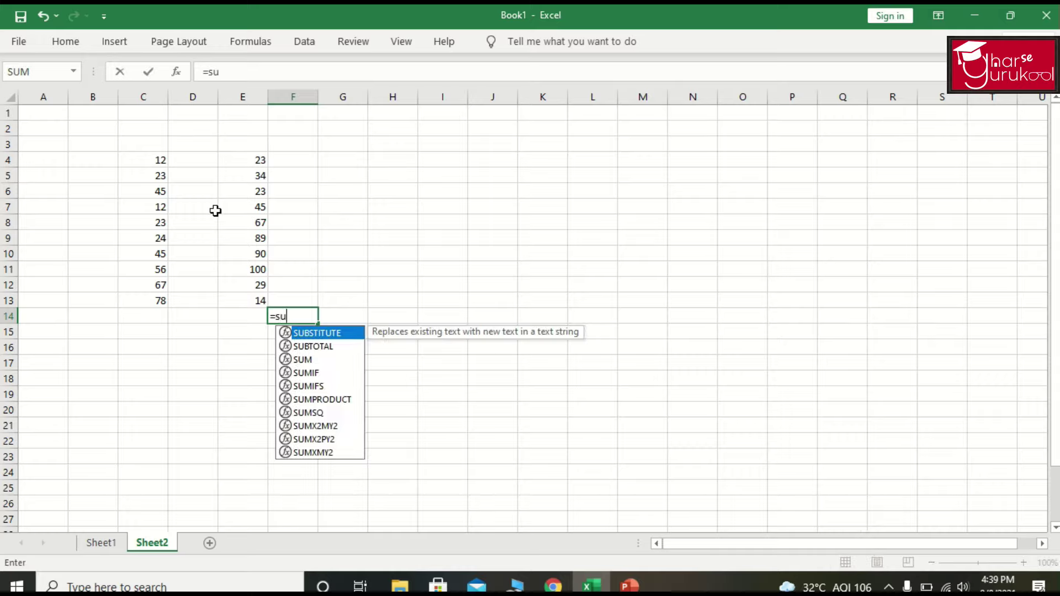
type("m(")
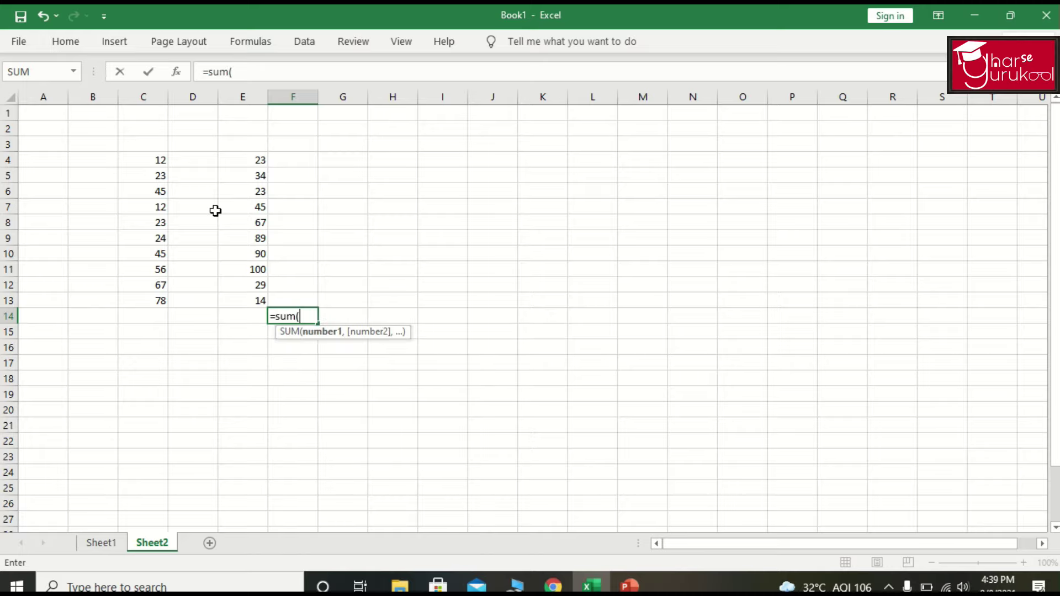
left_click_drag(135, 159, 141, 300)
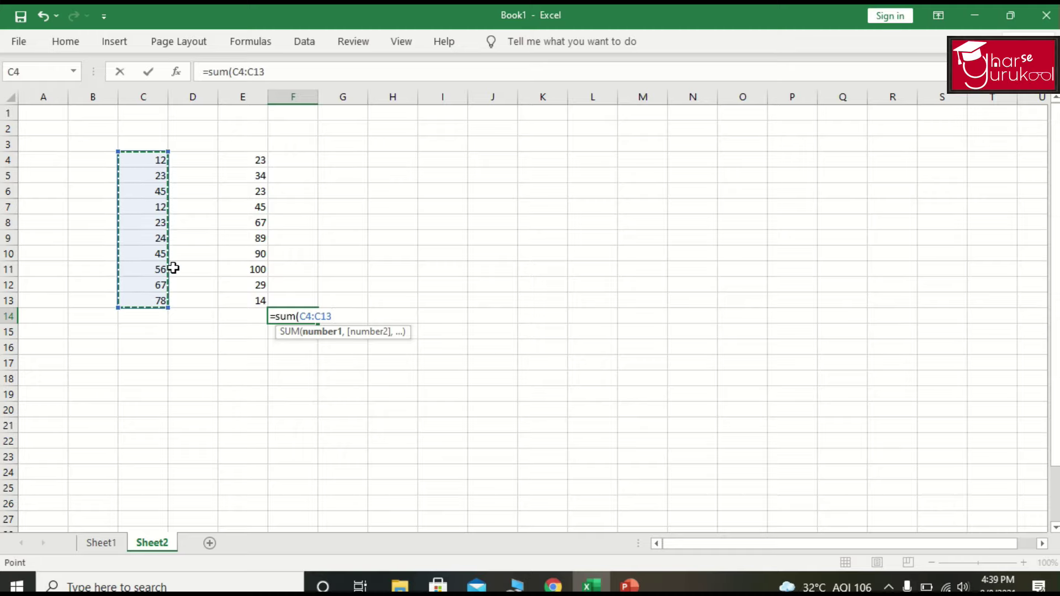
type(",")
left_click_drag(244, 160, 243, 298)
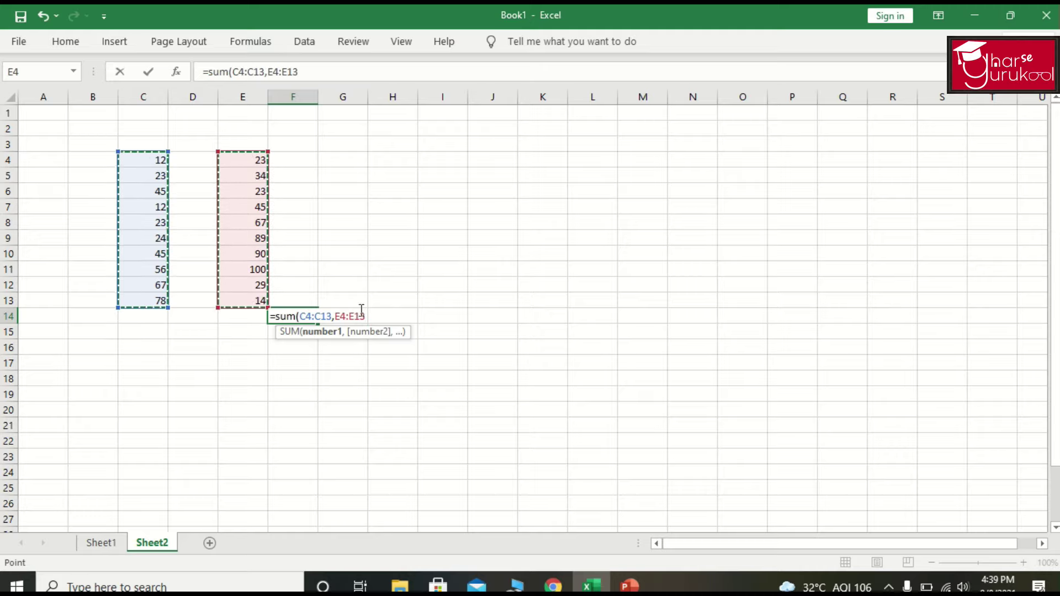
key("Return")
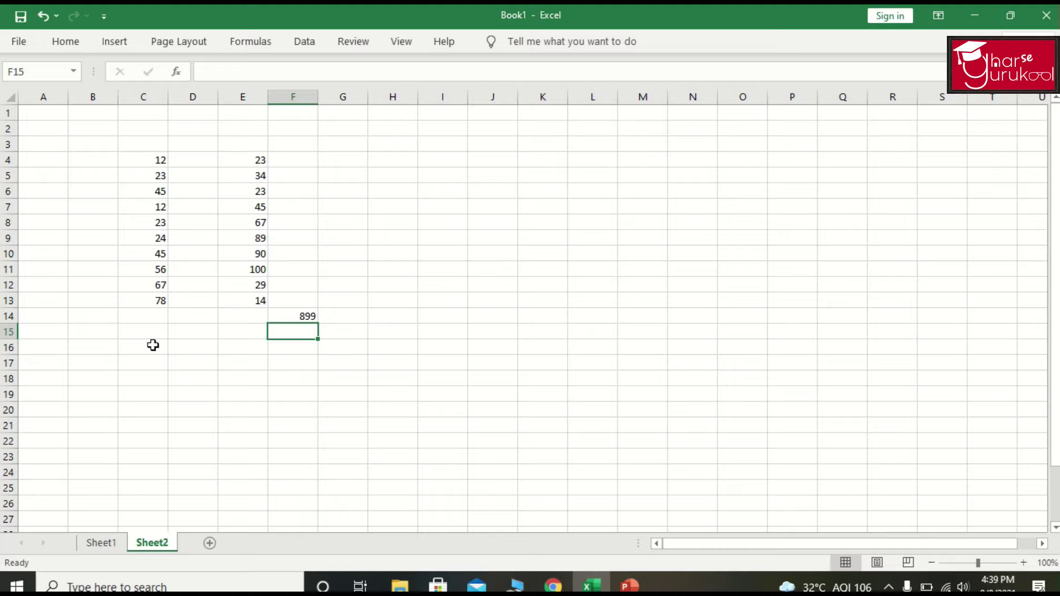
- Total the same two columns again in F16 with =sum(c4:C13,E4:E13), extending the second range from E4 to E13, and select the finished cell
left_click(287, 351)
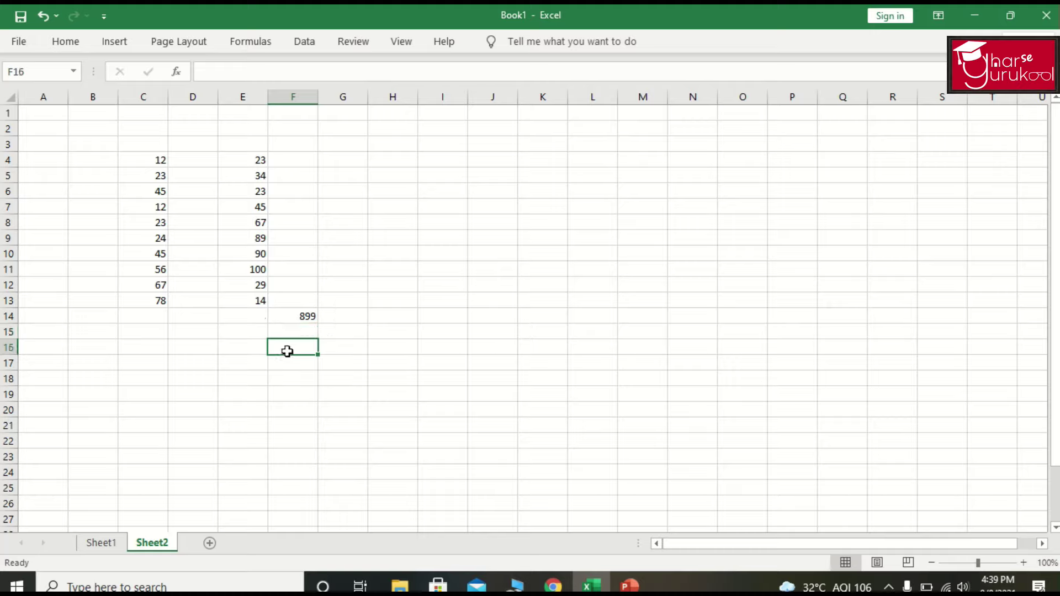
type("=sum")
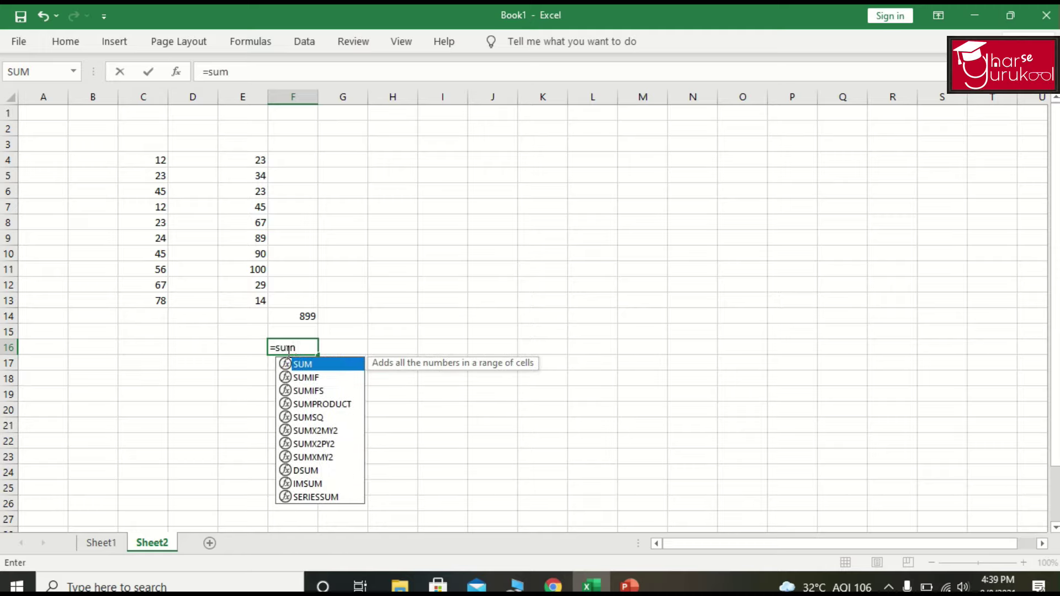
type("(")
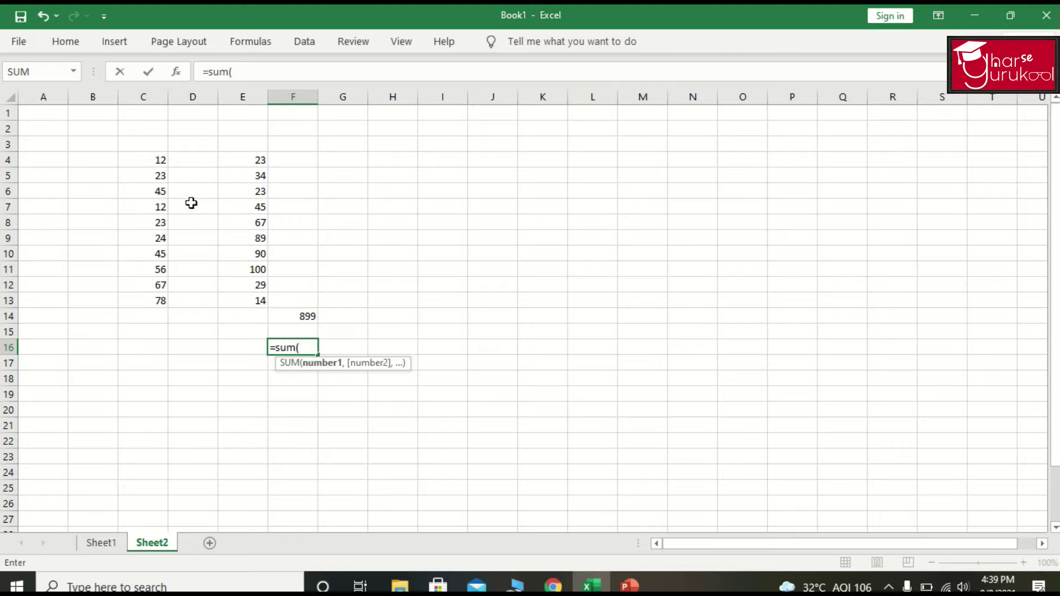
type("c4")
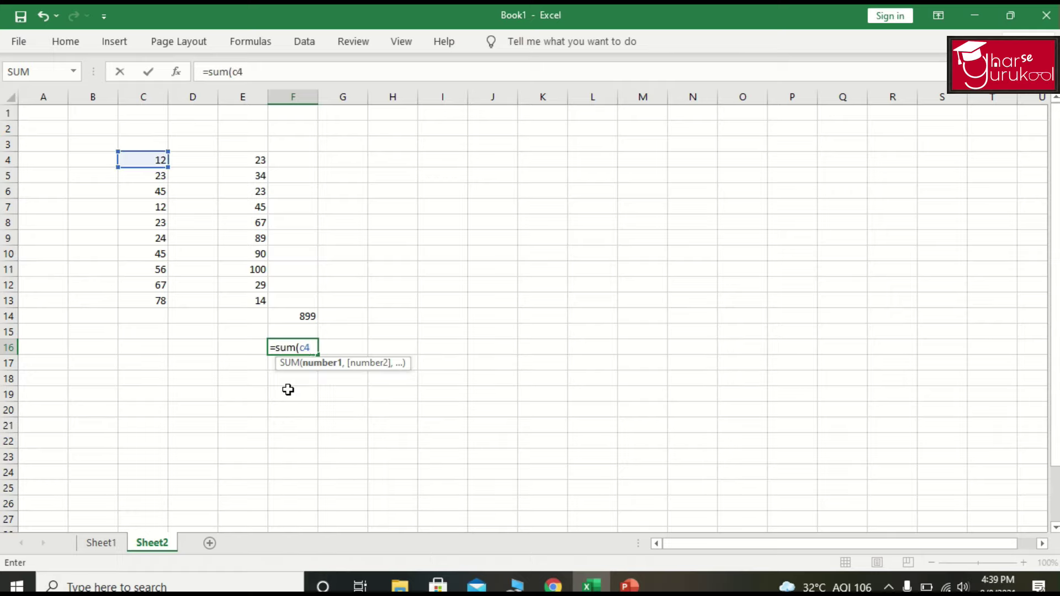
type(":")
left_click(144, 297)
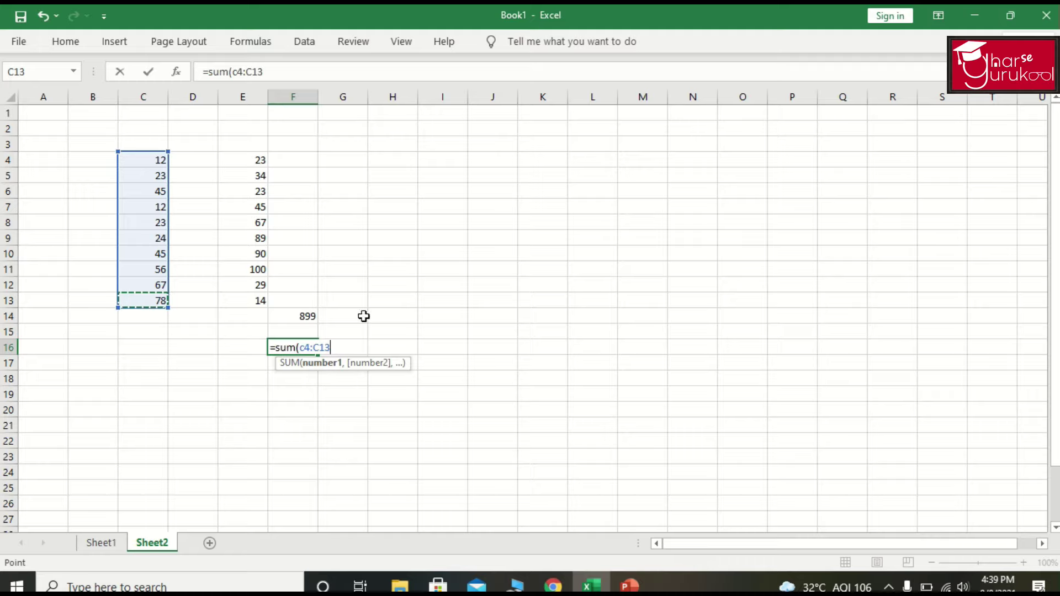
type(",")
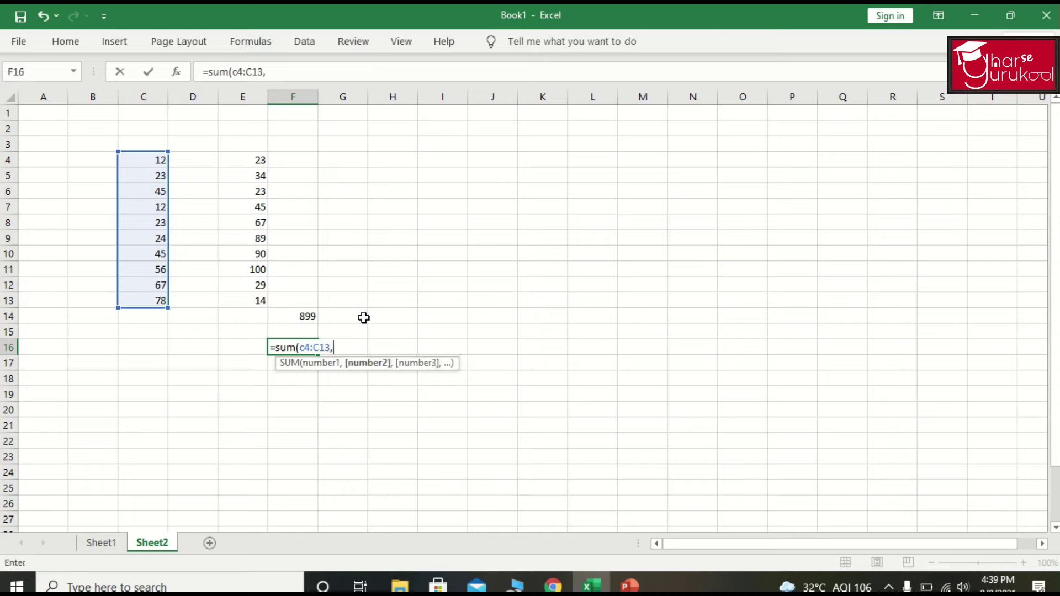
left_click(261, 157)
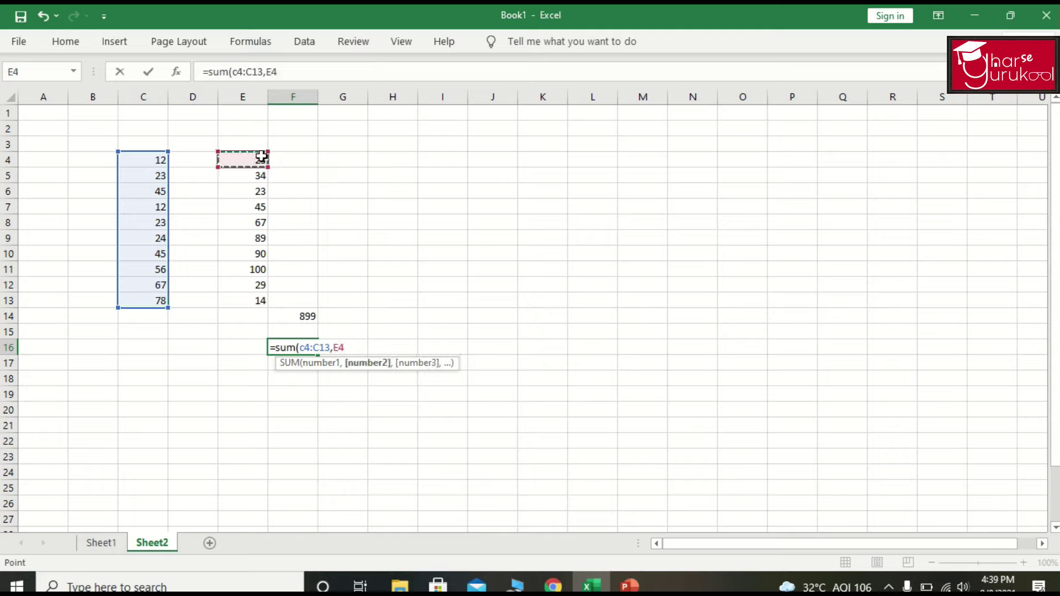
key("F8")
left_click(261, 301)
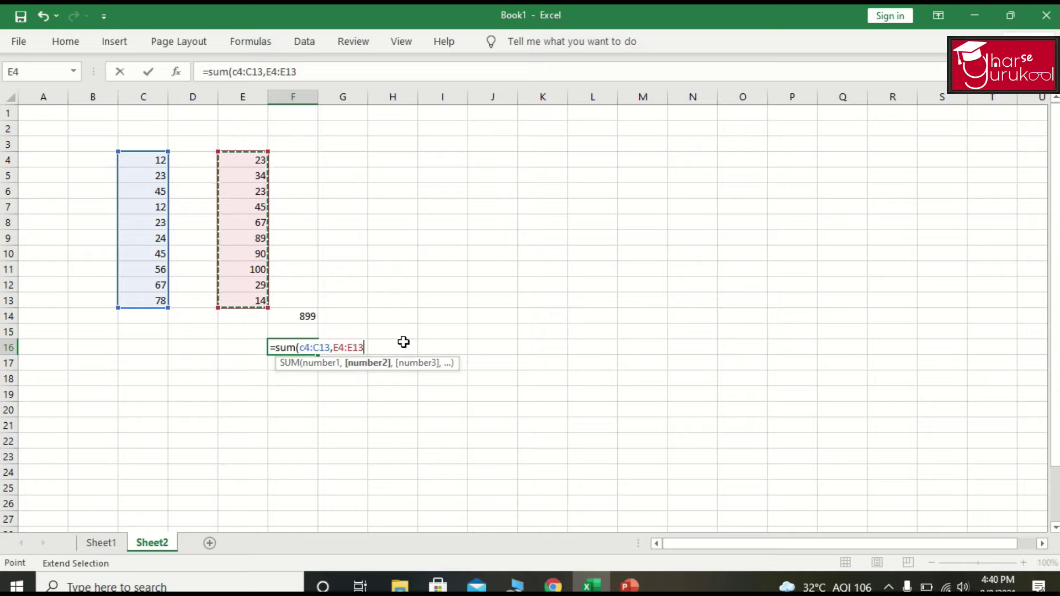
key("Return")
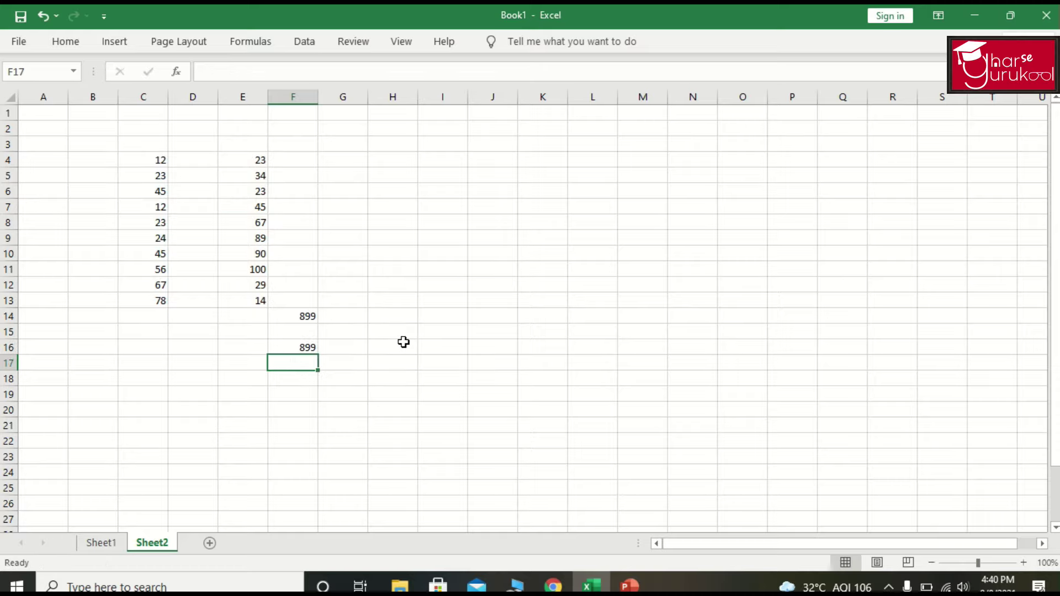
left_click(310, 344)
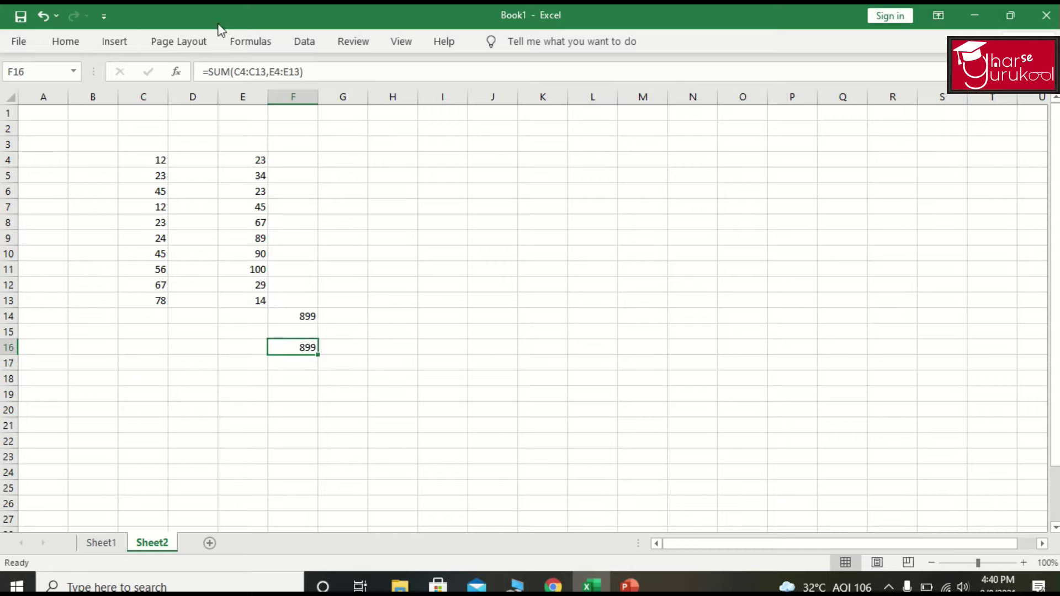